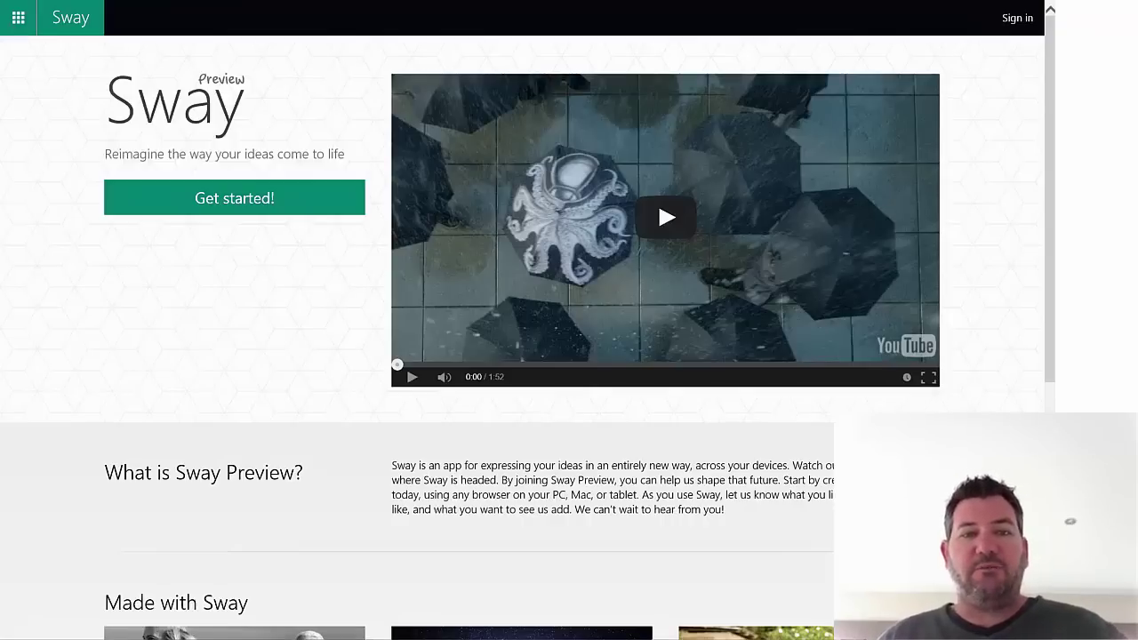
Step: Scroll down the Sway Preview home page past the intro video to the Made with Sway examples
{"action": "scroll", "coordinate": [522, 311], "scroll_direction": "down", "scroll_amount": 5}
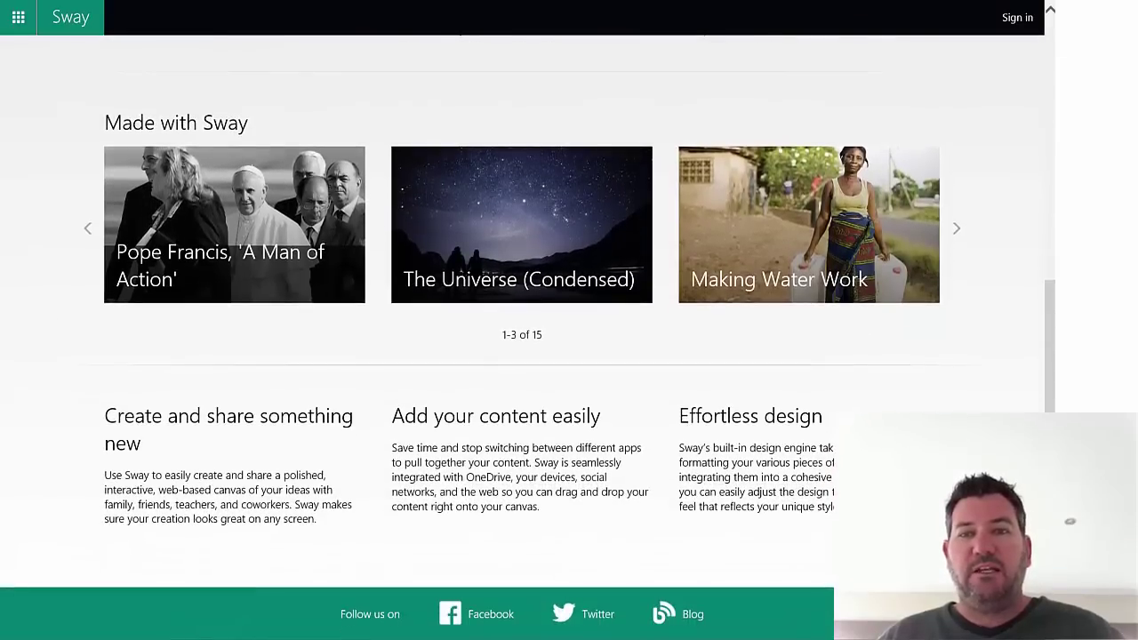
Step: Open The Universe (Condensed) example and scroll through it to Earth: The Blue Planet
{"action": "left_click", "coordinate": [499, 253]}
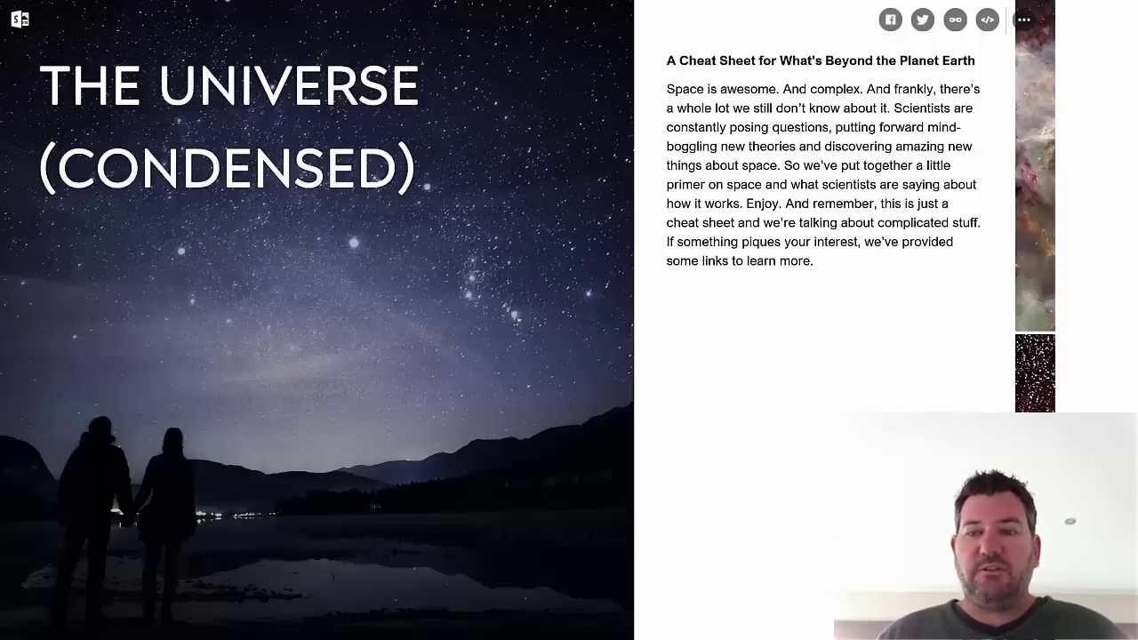
{"action": "scroll", "coordinate": [569, 320], "scroll_direction": "down", "scroll_amount": 10}
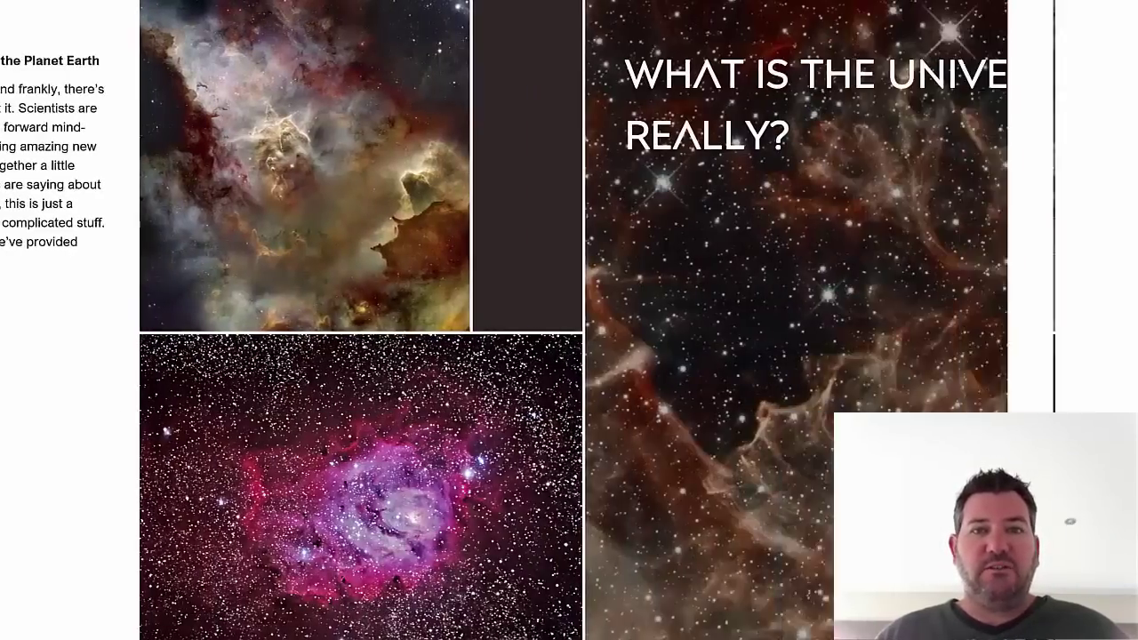
{"action": "scroll", "coordinate": [569, 320], "scroll_direction": "down", "scroll_amount": 5}
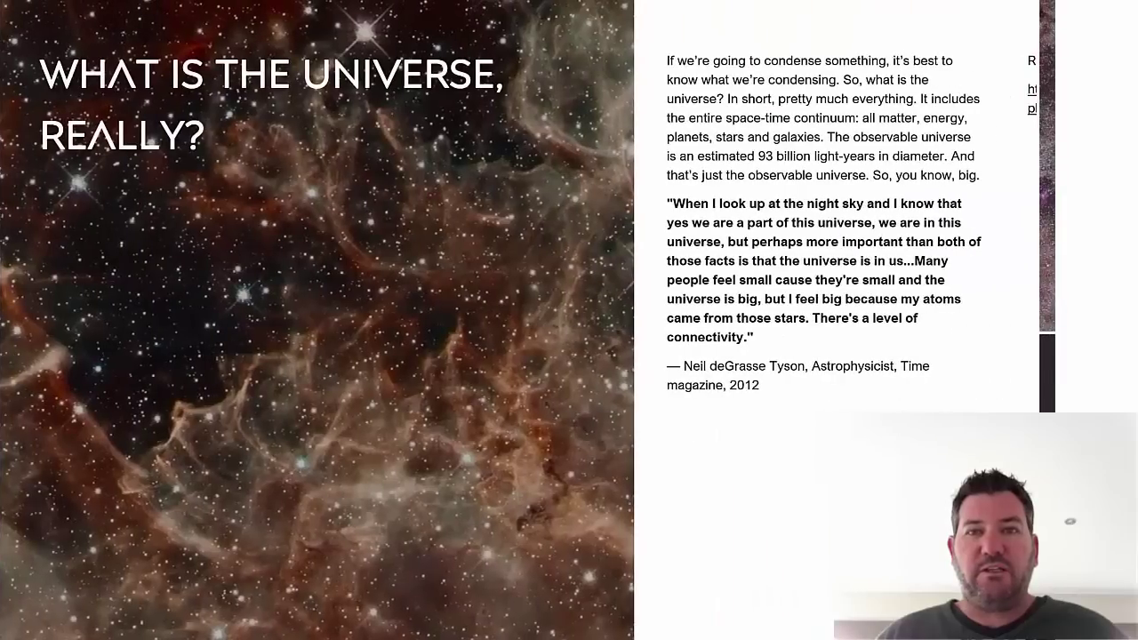
{"action": "scroll", "coordinate": [569, 320], "scroll_direction": "down", "scroll_amount": 7}
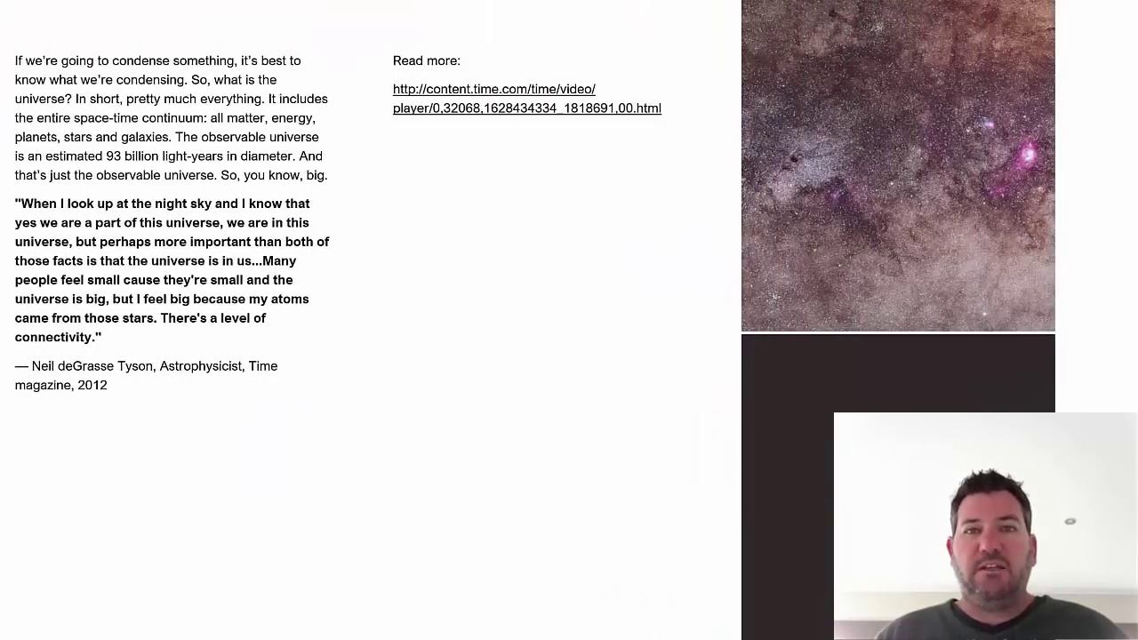
{"action": "scroll", "coordinate": [568, 320], "scroll_direction": "down", "scroll_amount": 15}
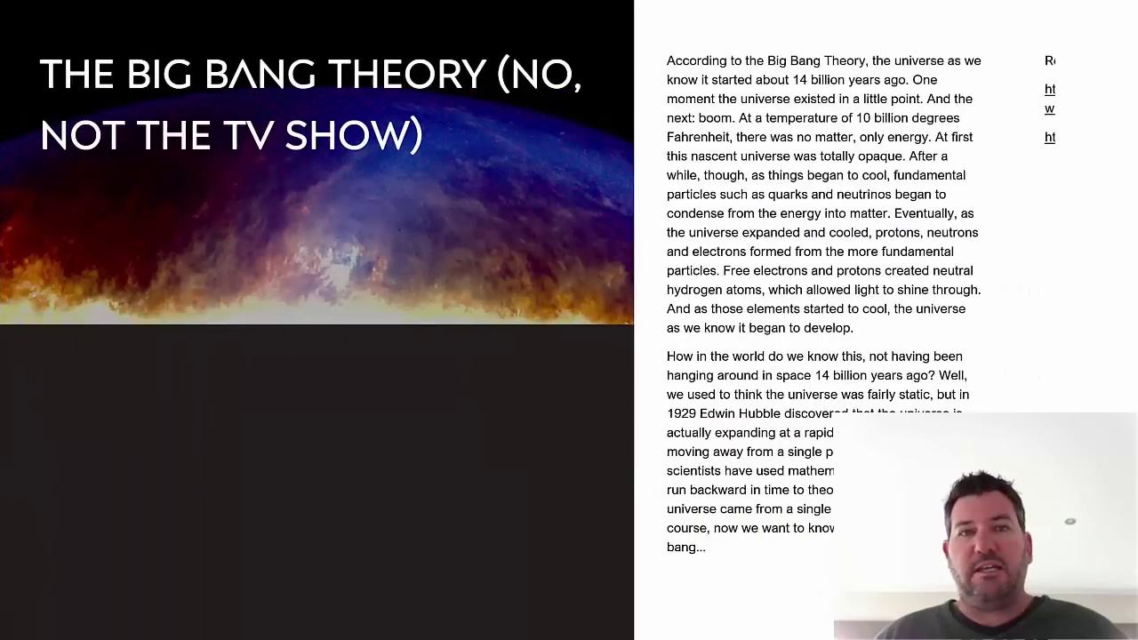
{"action": "scroll", "coordinate": [568, 320], "scroll_direction": "down", "scroll_amount": 12}
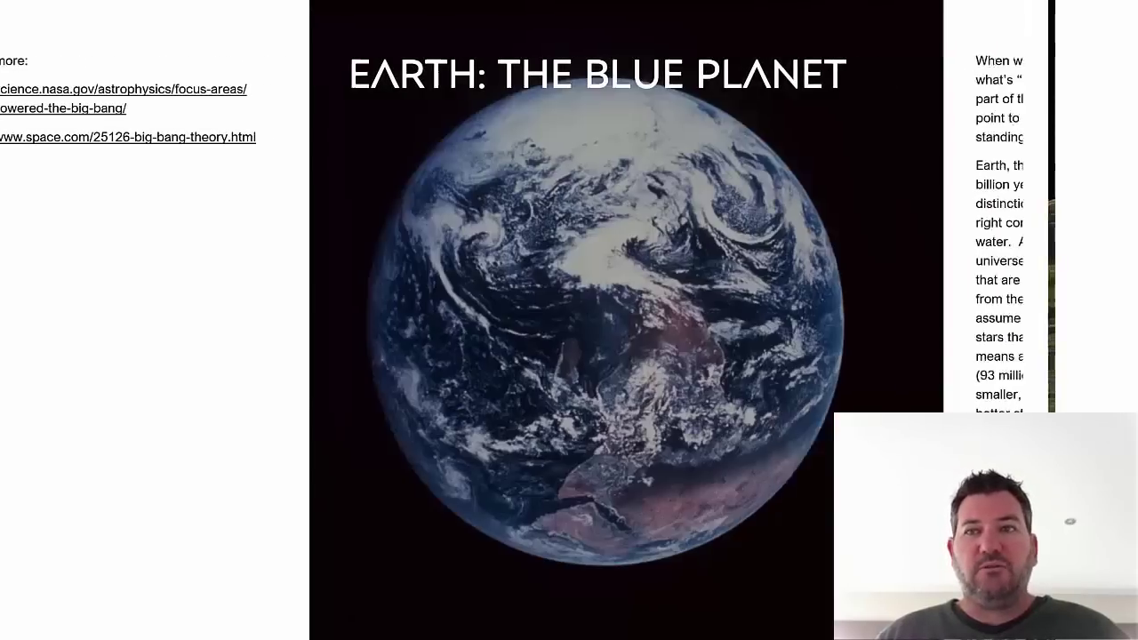
{"action": "scroll", "coordinate": [658, 142], "scroll_direction": "down", "scroll_amount": 11}
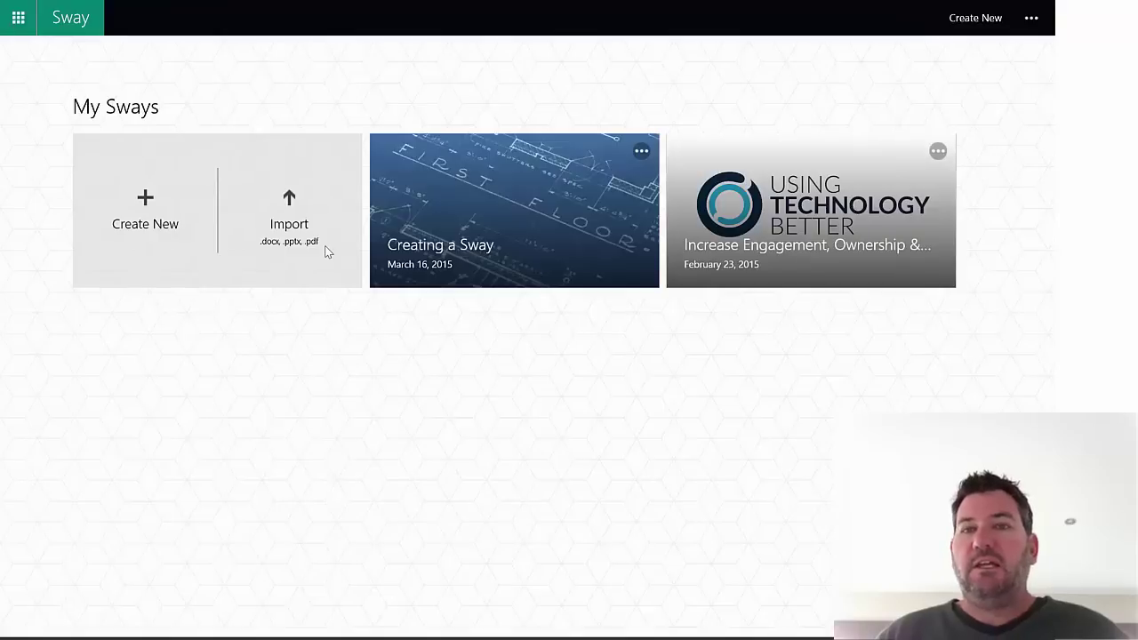
Step: Open the 'Increase Engagement, Ownership & Independent Learning' Sway from My Sways in the editor
{"action": "left_click", "coordinate": [782, 229]}
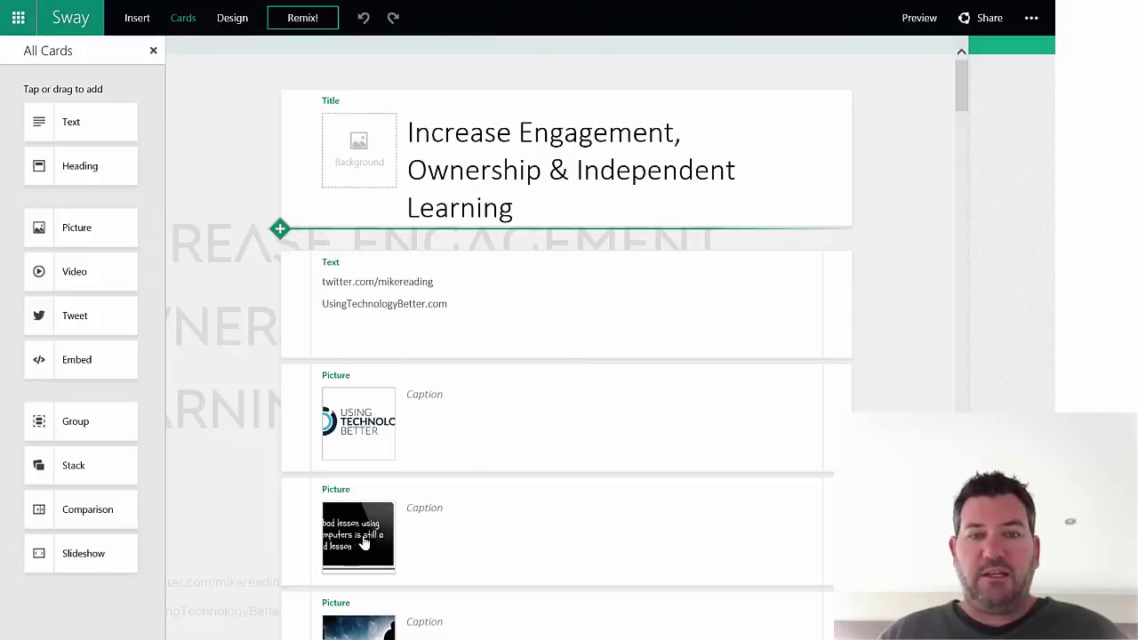
Step: Group the dark chalkboard picture with the bad lesson picture, then preview the Sway
{"action": "left_click", "coordinate": [365, 544]}
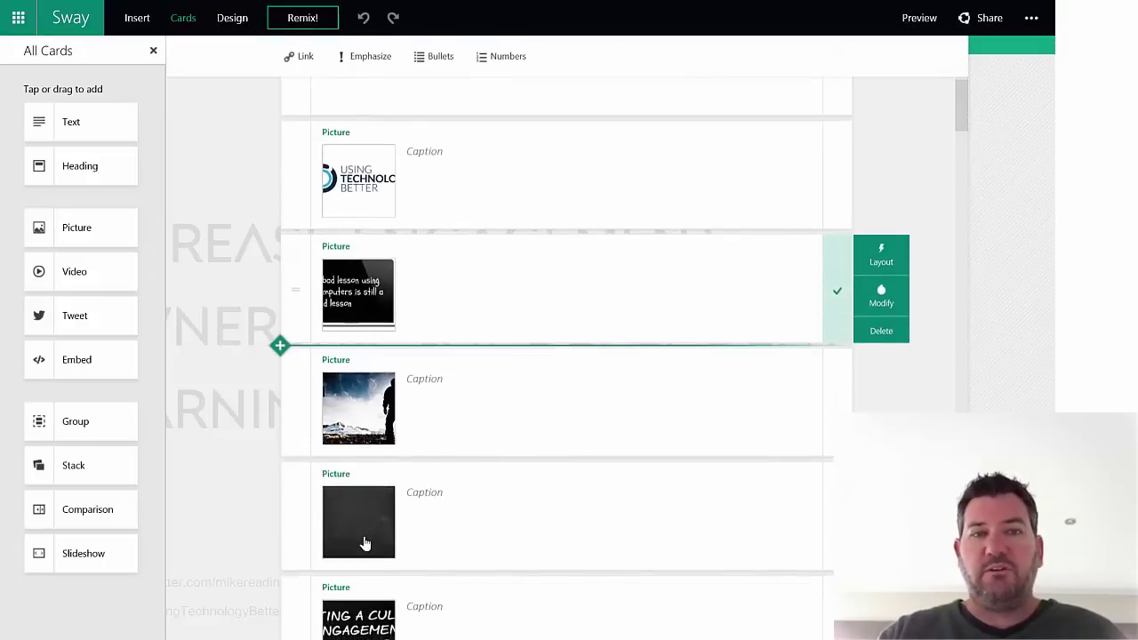
{"action": "left_click_drag", "start_coordinate": [364, 544], "coordinate": [364, 544]}
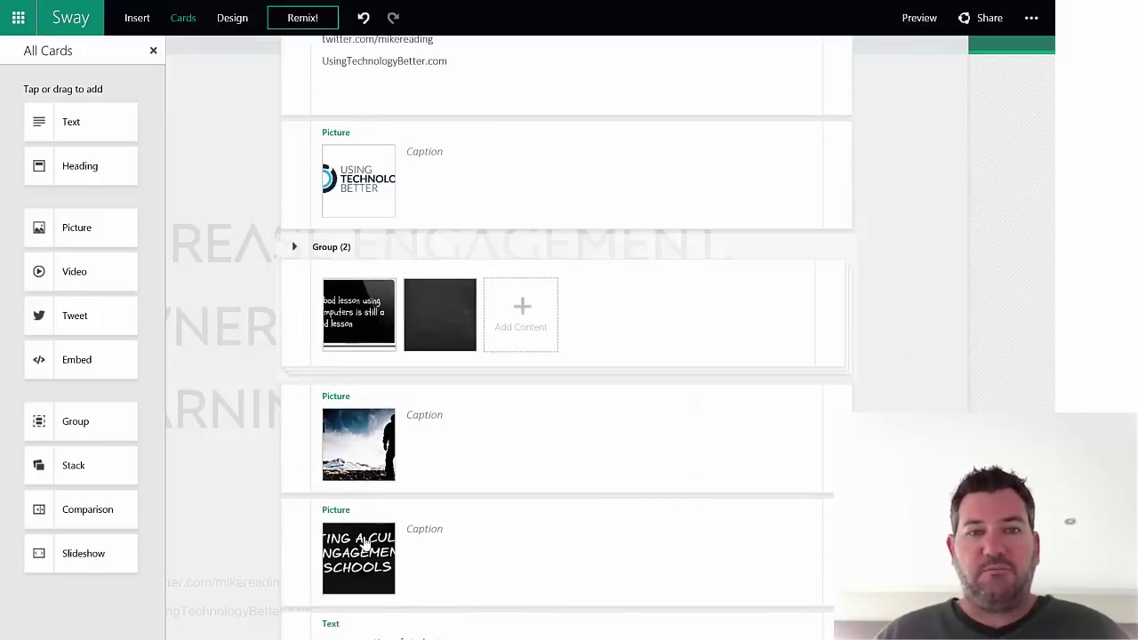
{"action": "left_click", "coordinate": [920, 29]}
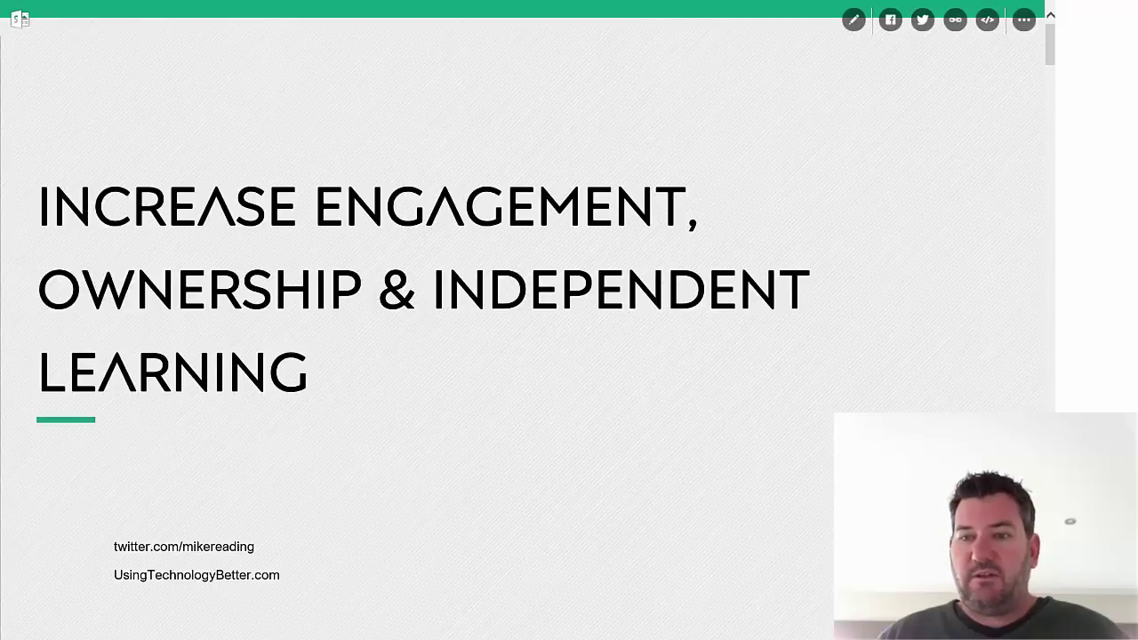
Step: Scroll the preview down past the grouped pictures to the Steve Jobs quote, then back up
{"action": "scroll", "coordinate": [524, 320], "scroll_direction": "down", "scroll_amount": 5}
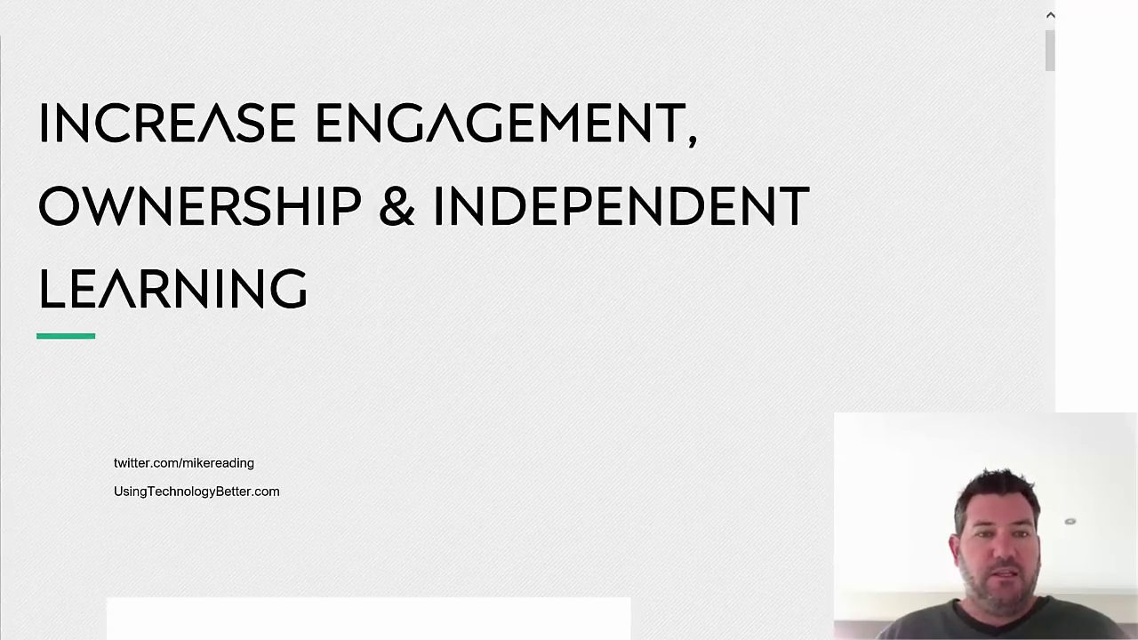
{"action": "scroll", "coordinate": [524, 320], "scroll_direction": "down", "scroll_amount": 3}
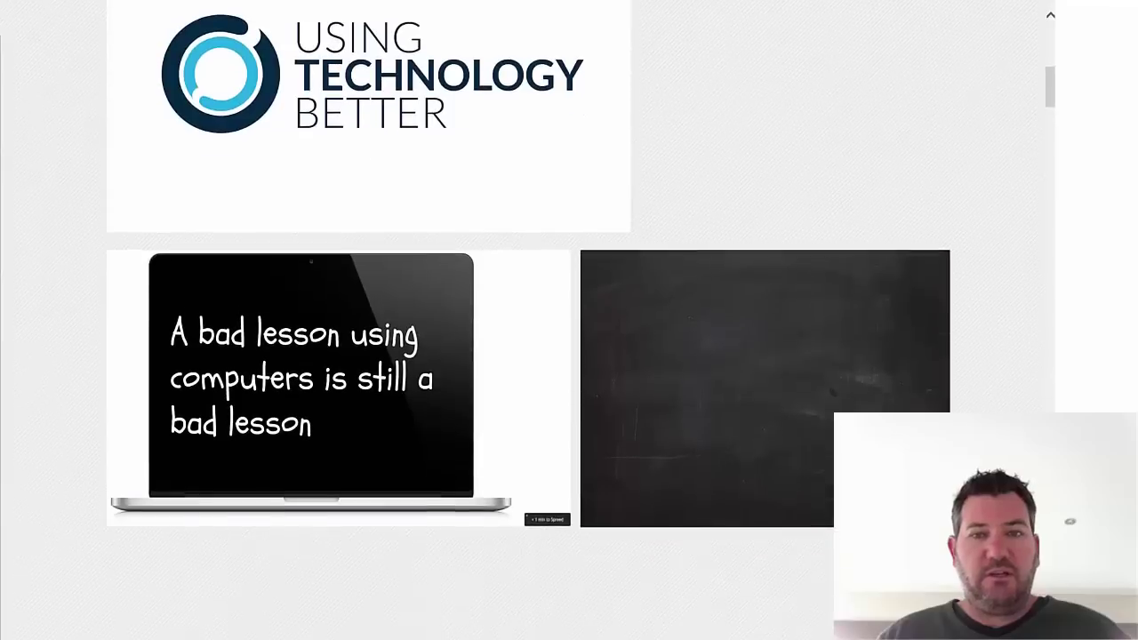
{"action": "scroll", "coordinate": [525, 320], "scroll_direction": "down", "scroll_amount": 5}
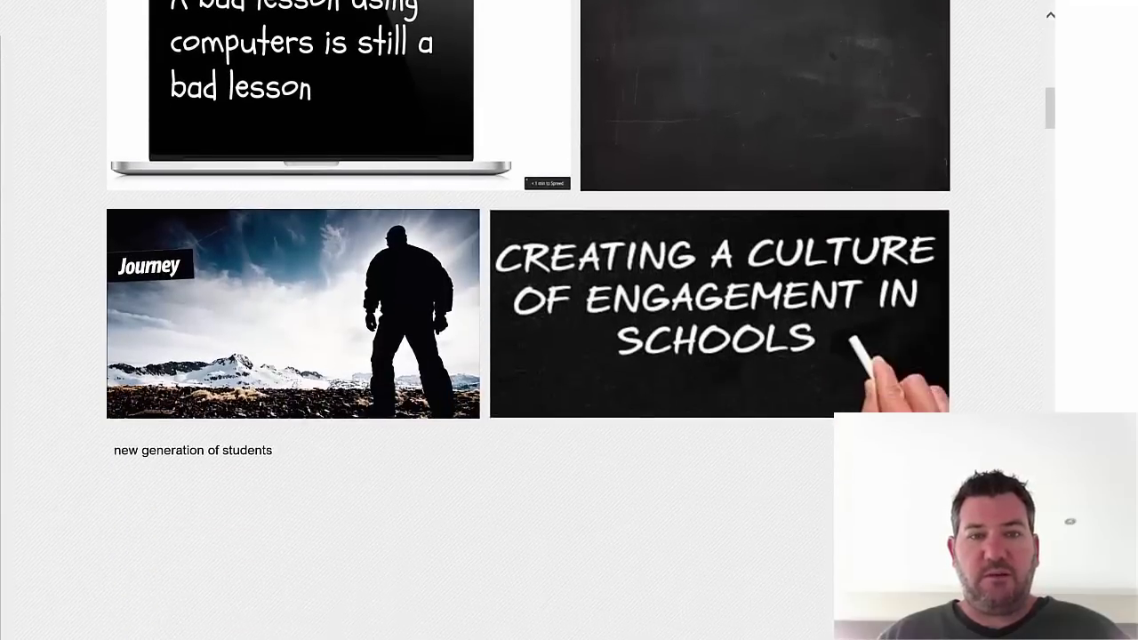
{"action": "scroll", "coordinate": [524, 320], "scroll_direction": "down", "scroll_amount": 8}
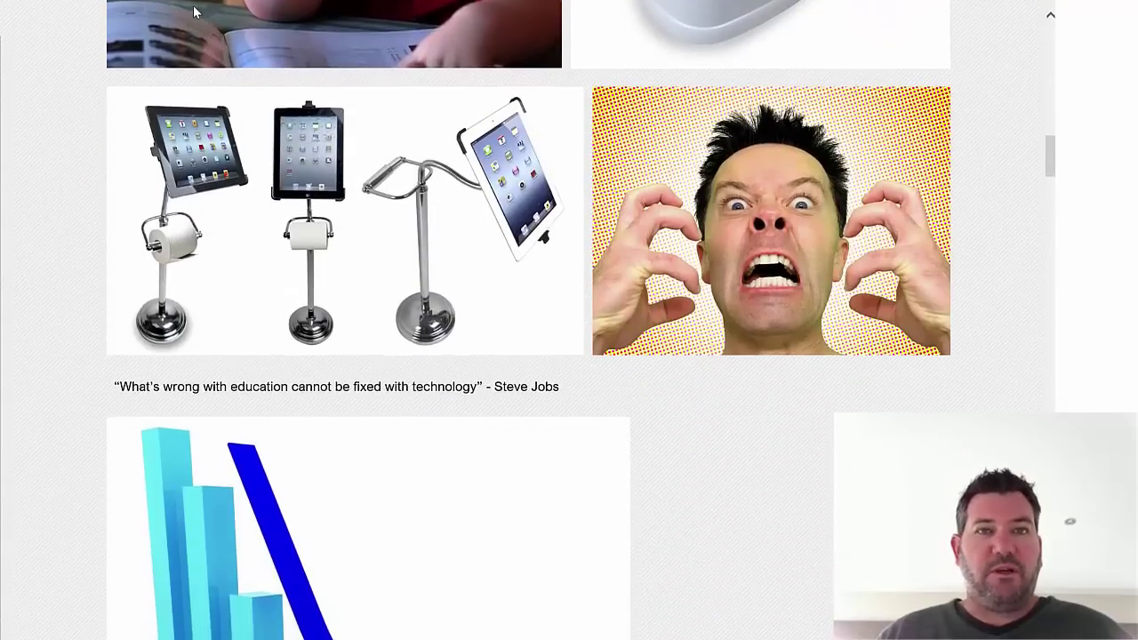
{"action": "scroll", "coordinate": [1049, 22], "scroll_direction": "up", "scroll_amount": 10}
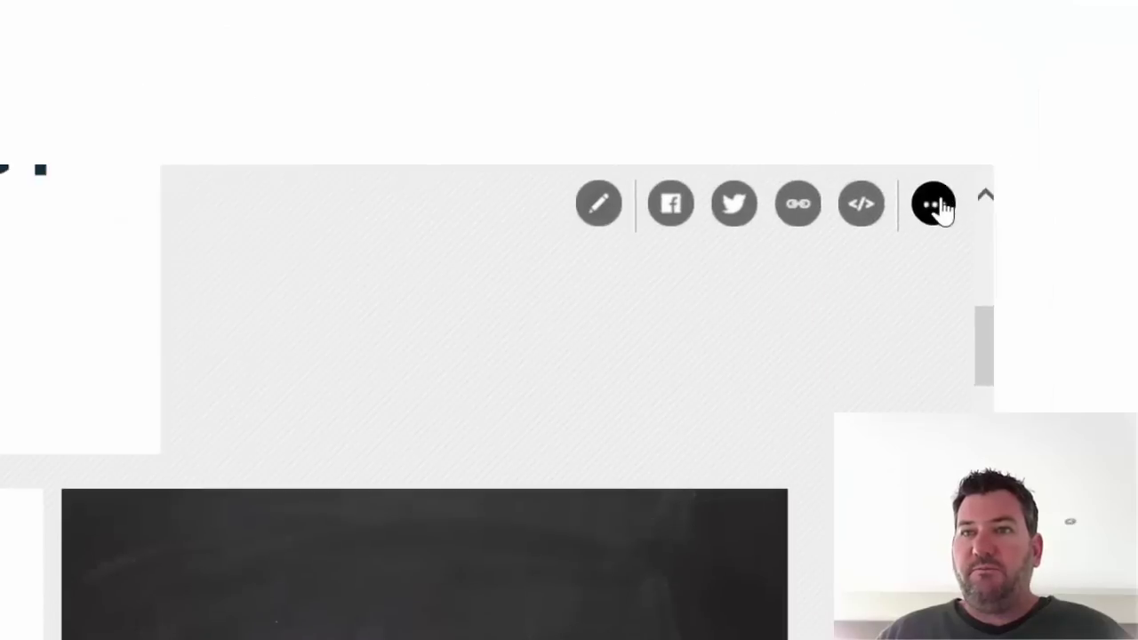
Step: Create a new blank Sway using Create New from the toolbar's ... menu
{"action": "left_click", "coordinate": [938, 204]}
{"action": "left_click", "coordinate": [777, 356]}
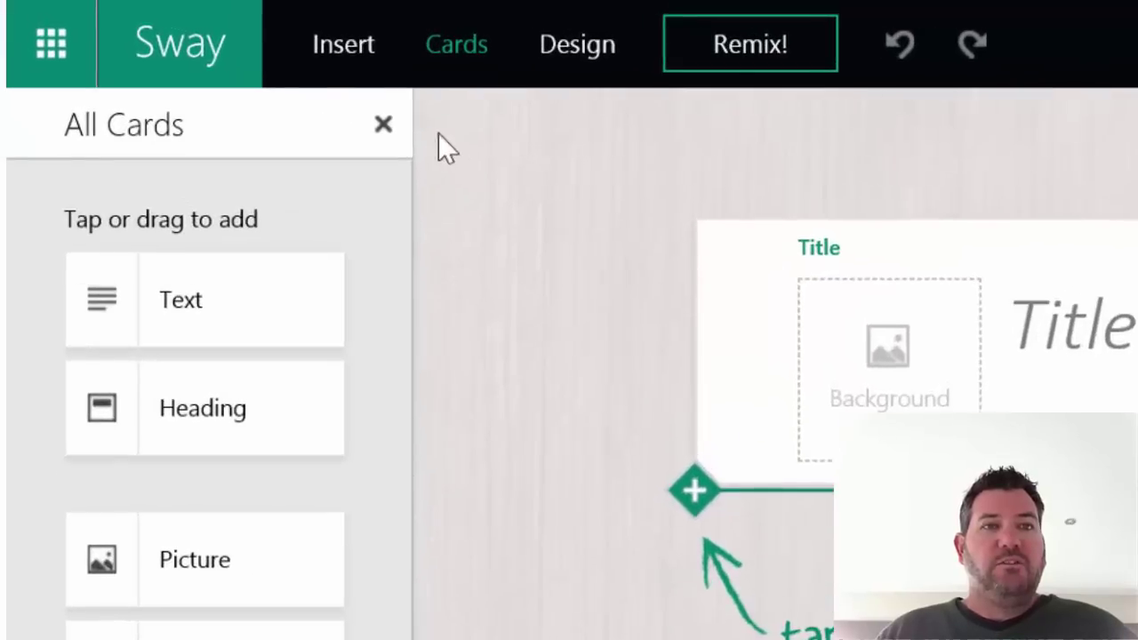
Step: Show the Insert pane with its content sources beside the blank Sway
{"action": "left_click", "coordinate": [345, 82]}
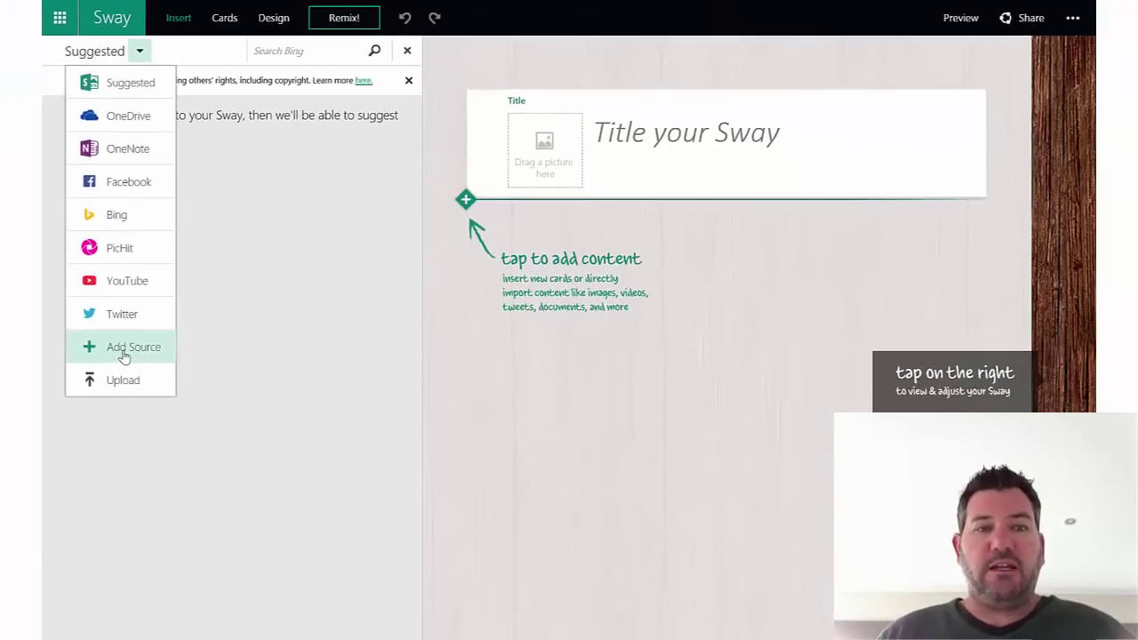
{"action": "left_click", "coordinate": [123, 356]}
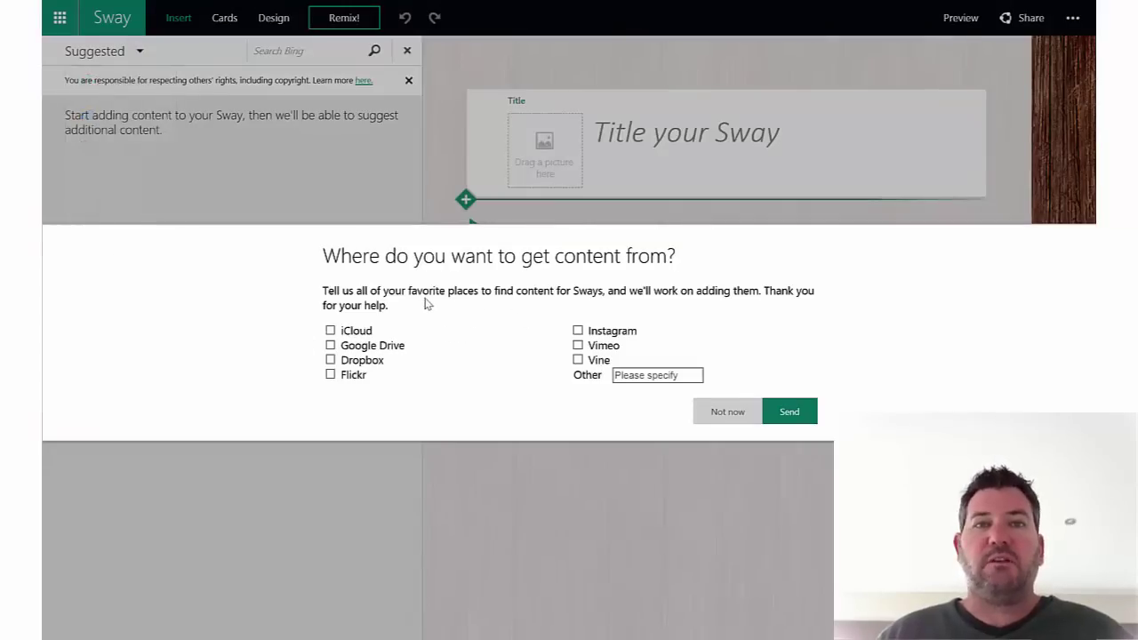
{"action": "left_click", "coordinate": [742, 413]}
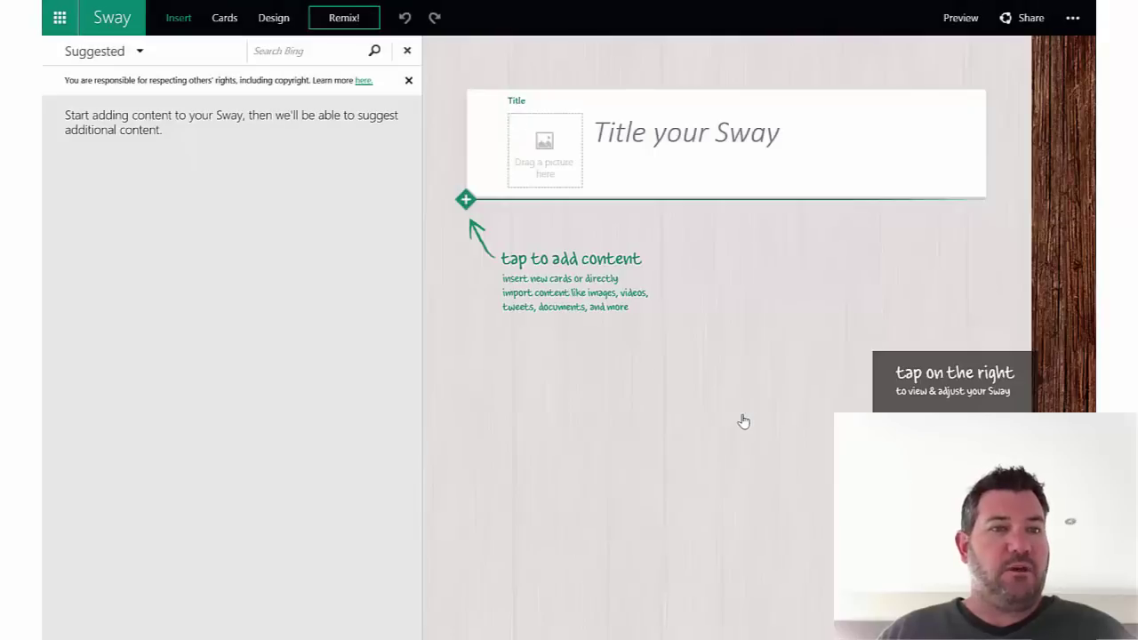
{"action": "left_click", "coordinate": [178, 25]}
{"action": "left_click", "coordinate": [174, 26]}
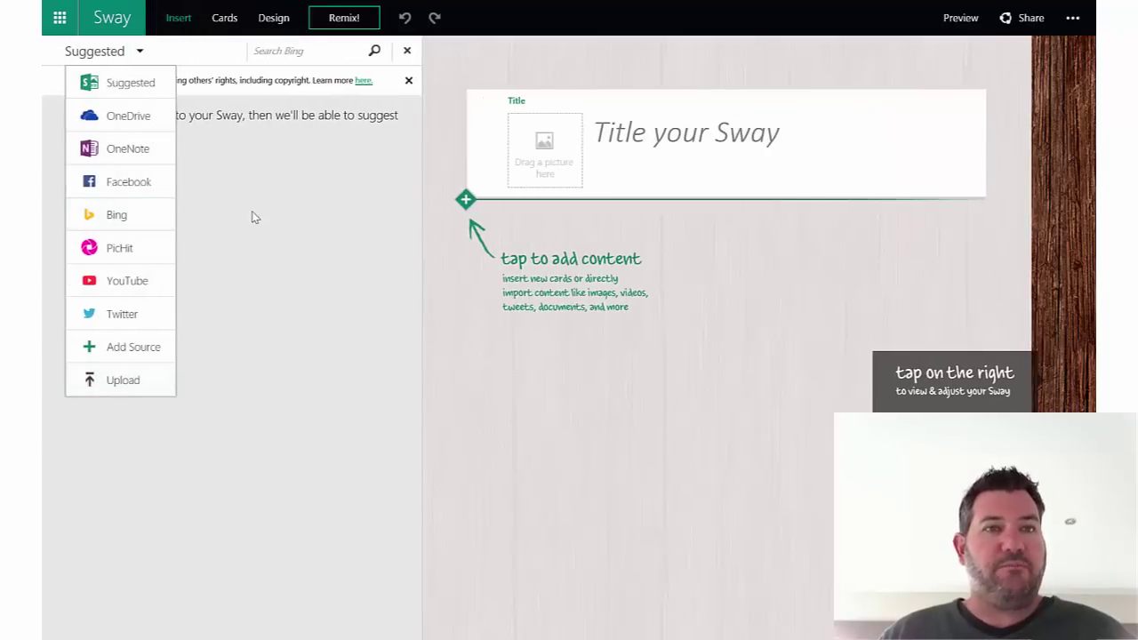
Step: Browse the card types available below the title card, then show the Design pane's Structure options
{"action": "left_click", "coordinate": [225, 21]}
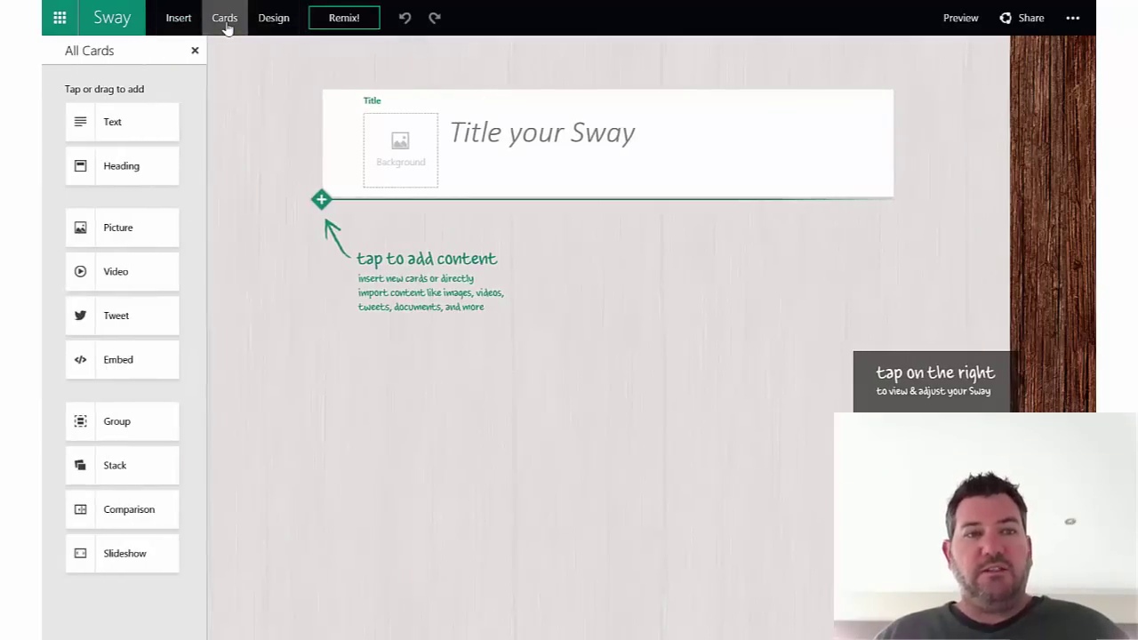
{"action": "left_click", "coordinate": [321, 201]}
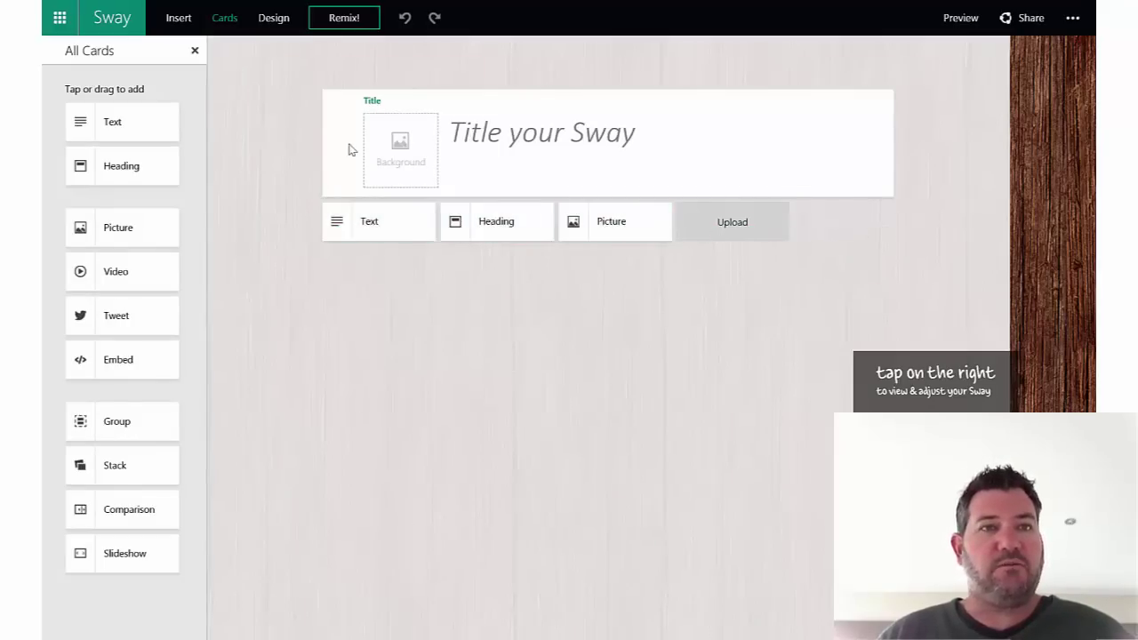
{"action": "left_click", "coordinate": [274, 25]}
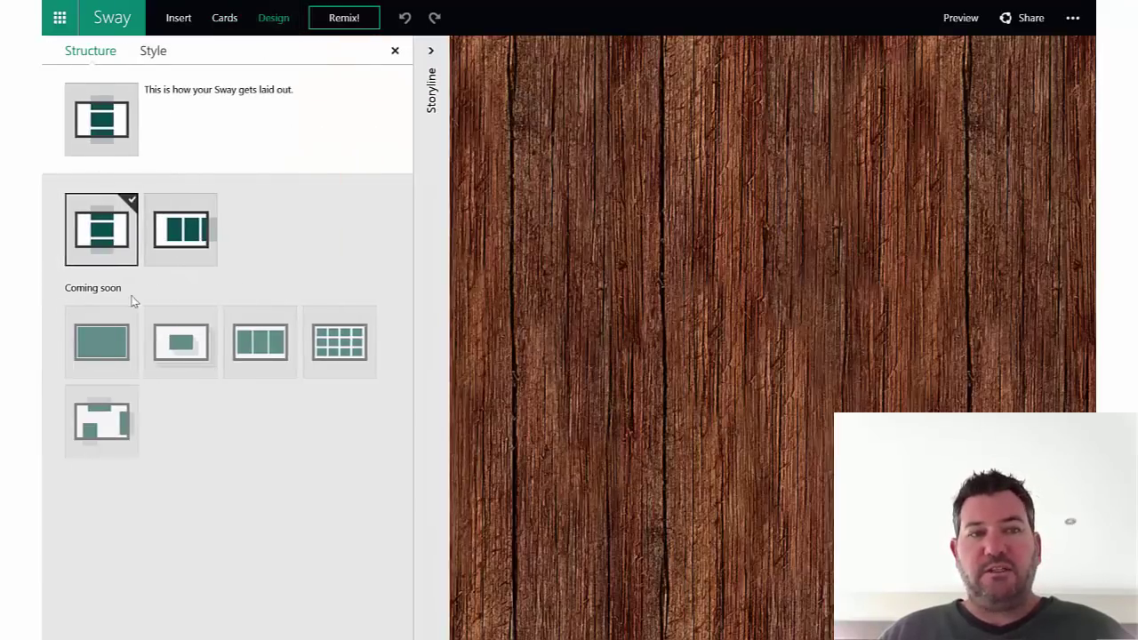
Step: Look over the Design pane's Style themes, then return to the Insert pane
{"action": "left_click", "coordinate": [155, 53]}
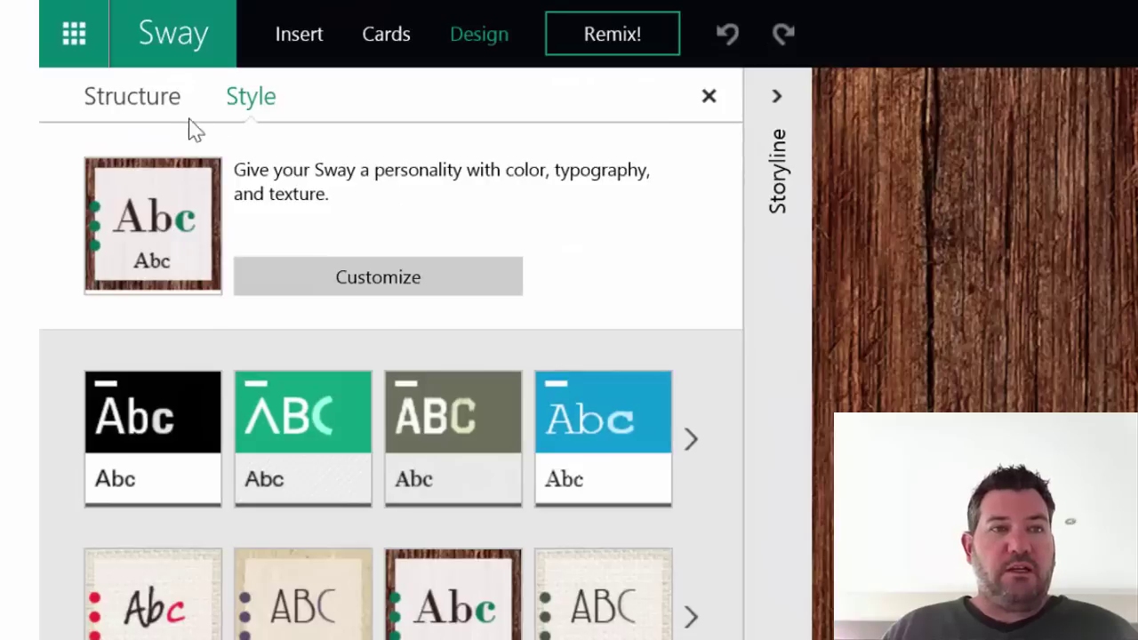
{"action": "left_click", "coordinate": [320, 31]}
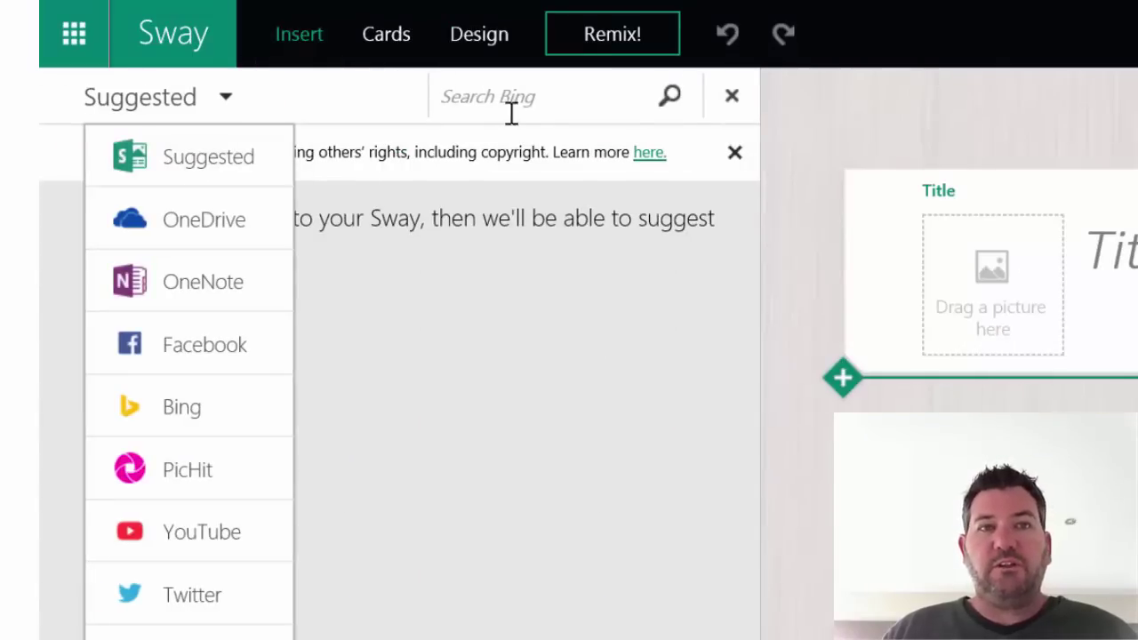
Step: Search Bing for 'whales' from the Insert pane's search box
{"action": "left_click", "coordinate": [445, 93]}
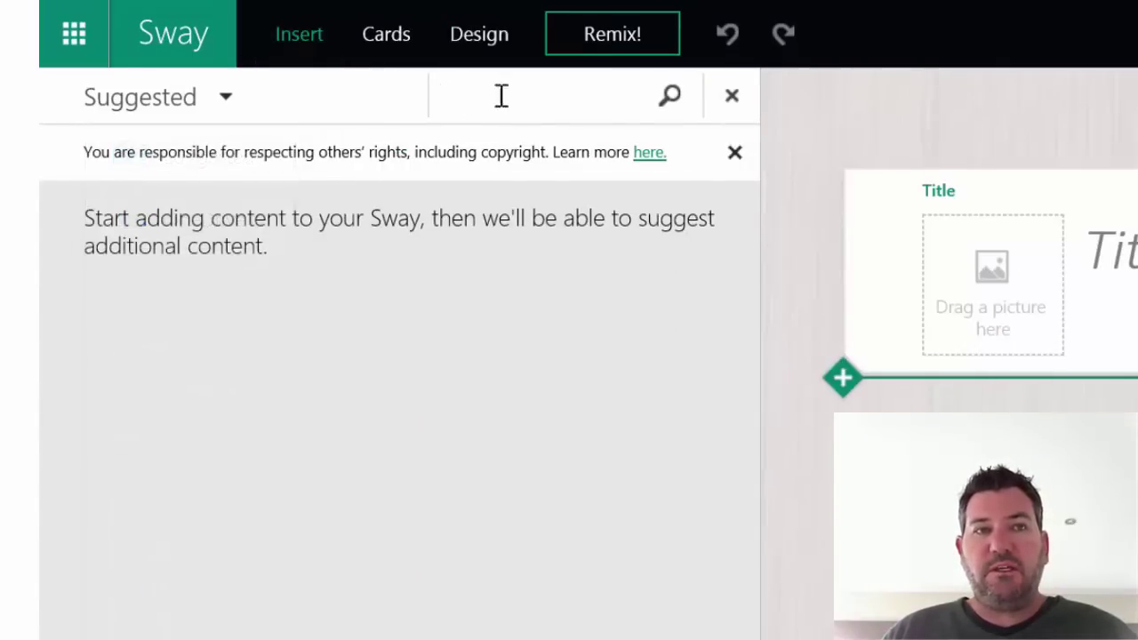
{"action": "type", "text": "whales"}
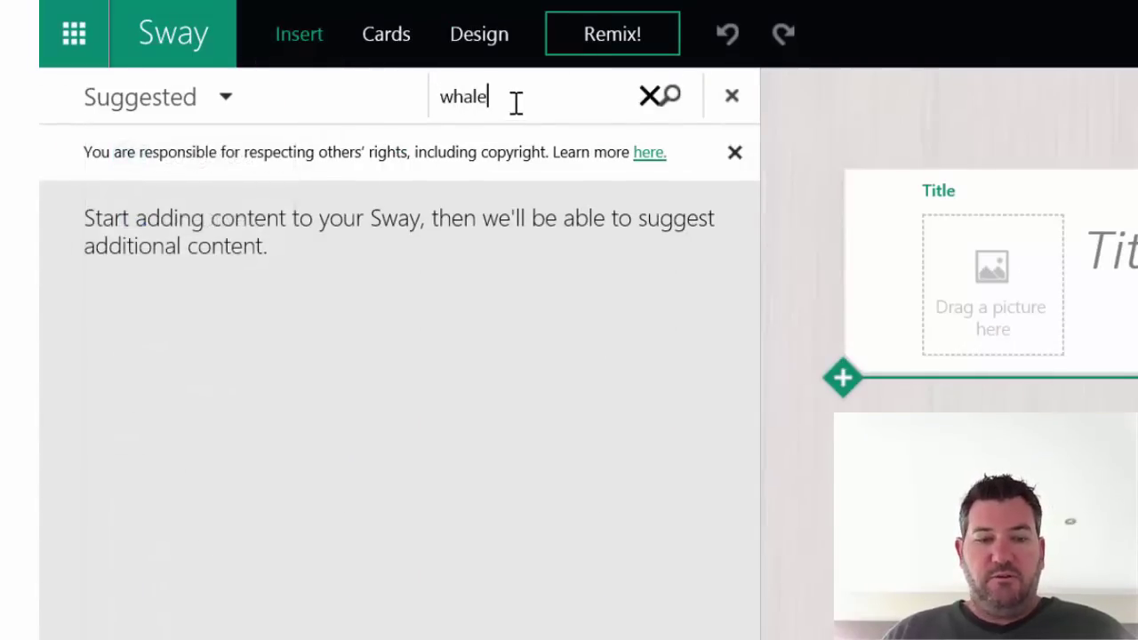
{"action": "key", "text": "Return"}
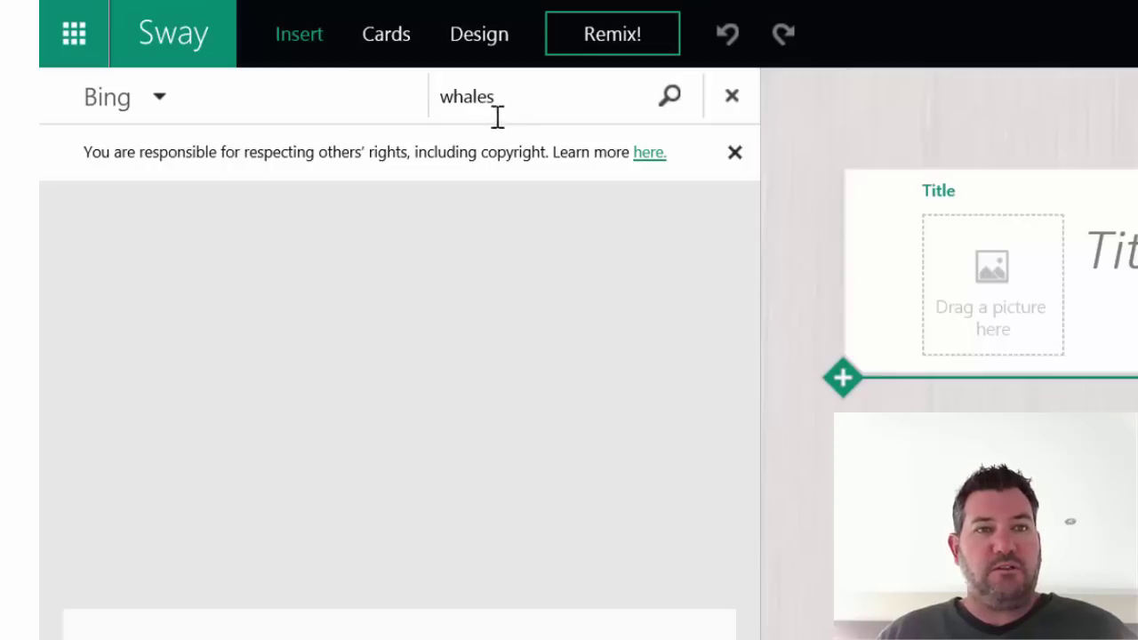